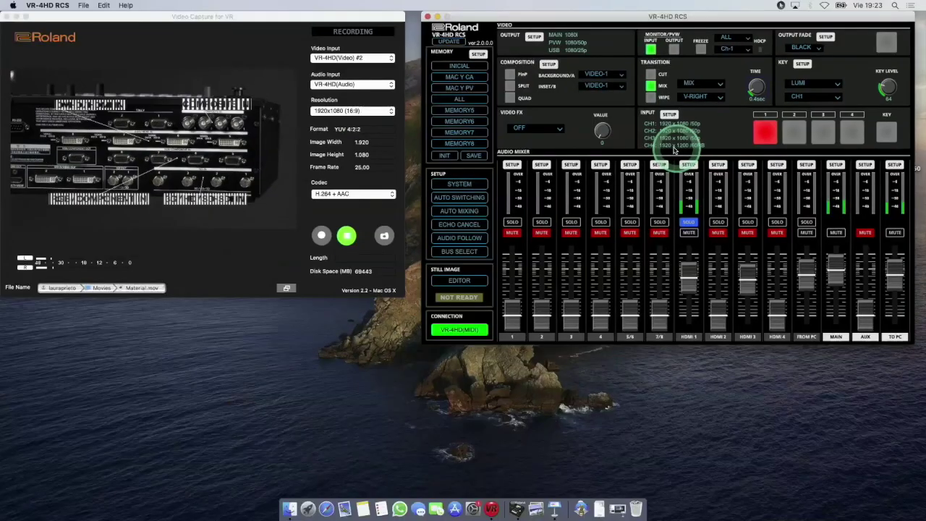
Switch the main output to channel 4 and open its video input settings.
{"action": "left_click", "coordinate": [851, 131]}
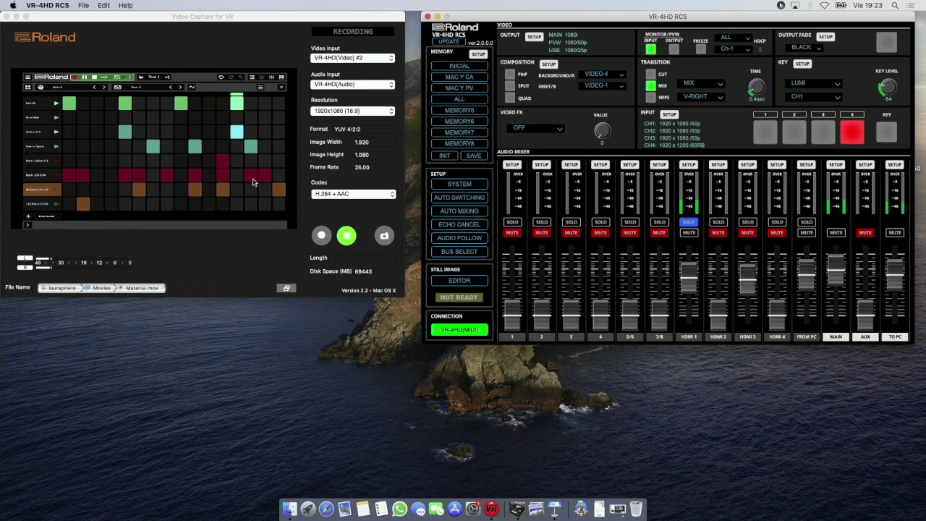
{"action": "left_click", "coordinate": [669, 116]}
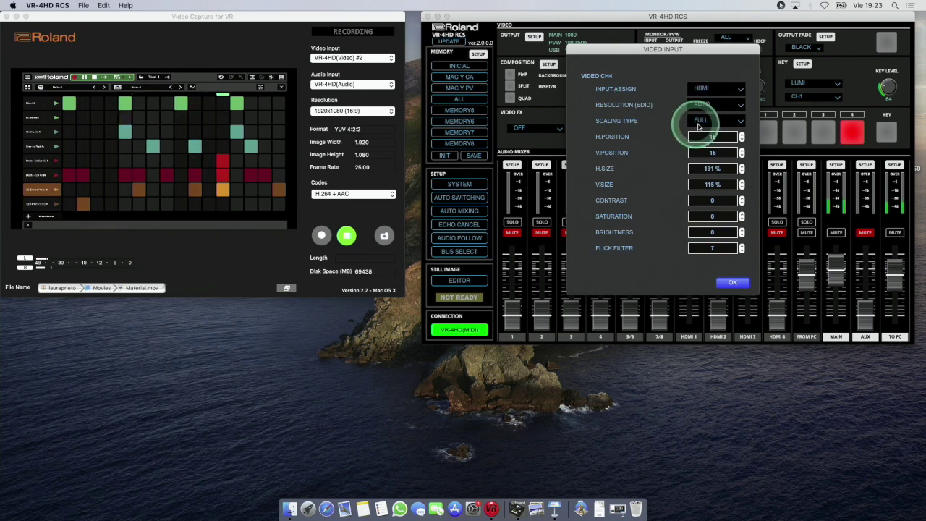
Try shifting channel 4's picture horizontally with H.POSITION and restore the value to 16.
{"action": "left_click", "coordinate": [742, 139]}
{"action": "left_click", "coordinate": [741, 136]}
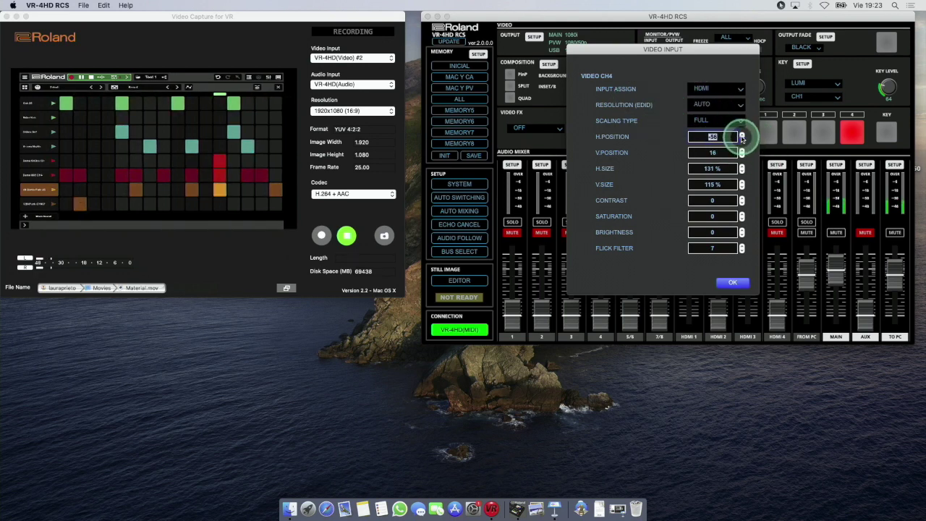
{"action": "left_click", "coordinate": [742, 143]}
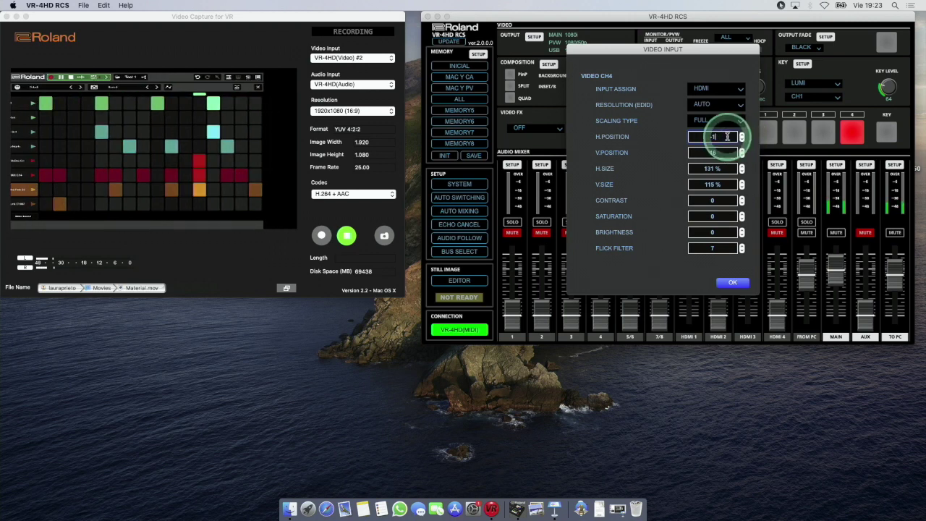
{"action": "double_click", "coordinate": [727, 136]}
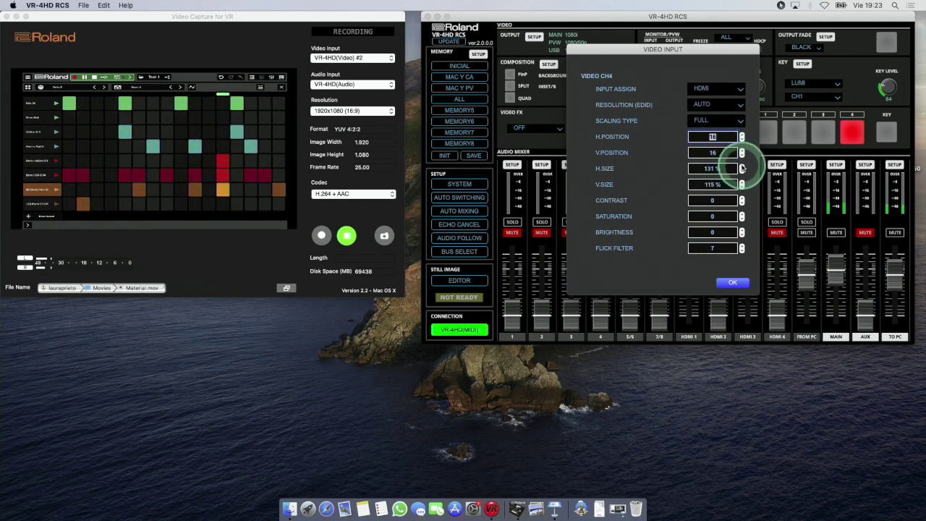
Try enlarging channel 4's picture to an H.SIZE of 158 % and a V.SIZE of 146 %.
{"action": "left_click", "coordinate": [742, 166]}
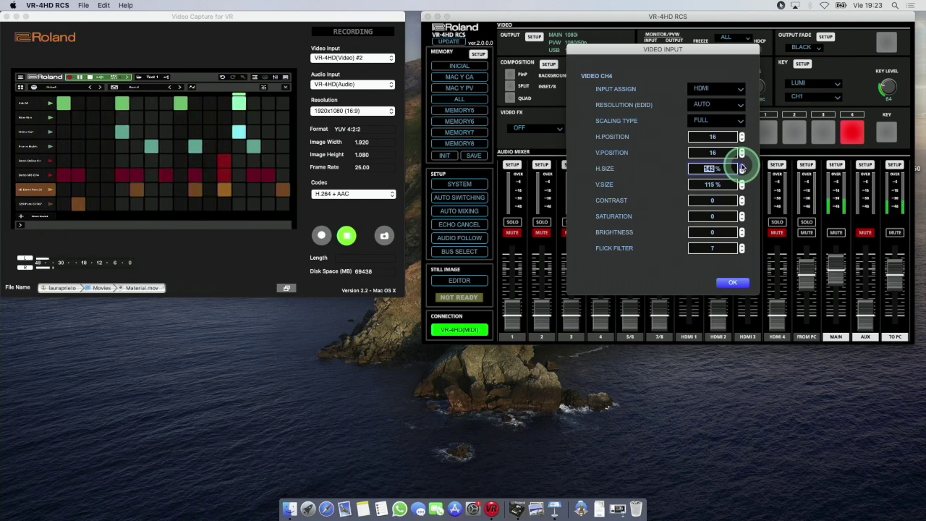
{"action": "left_click", "coordinate": [742, 166]}
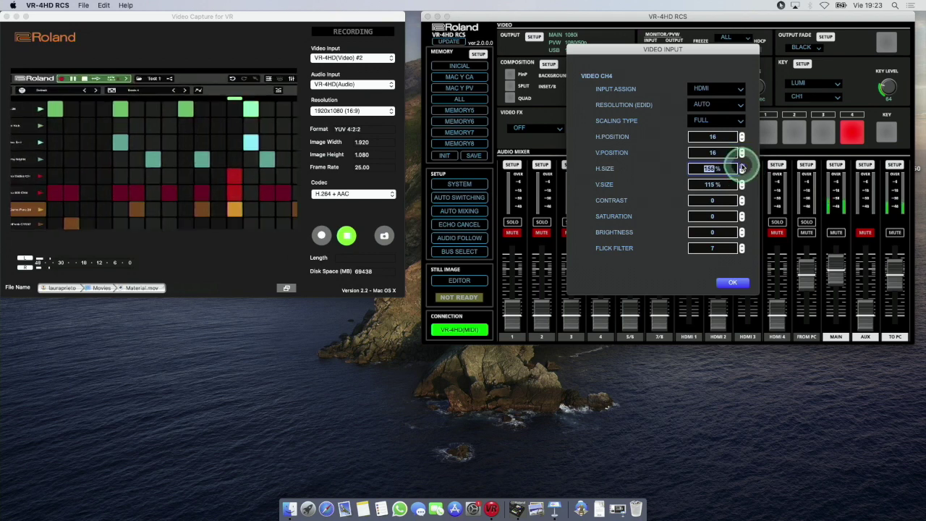
{"action": "left_click", "coordinate": [741, 182]}
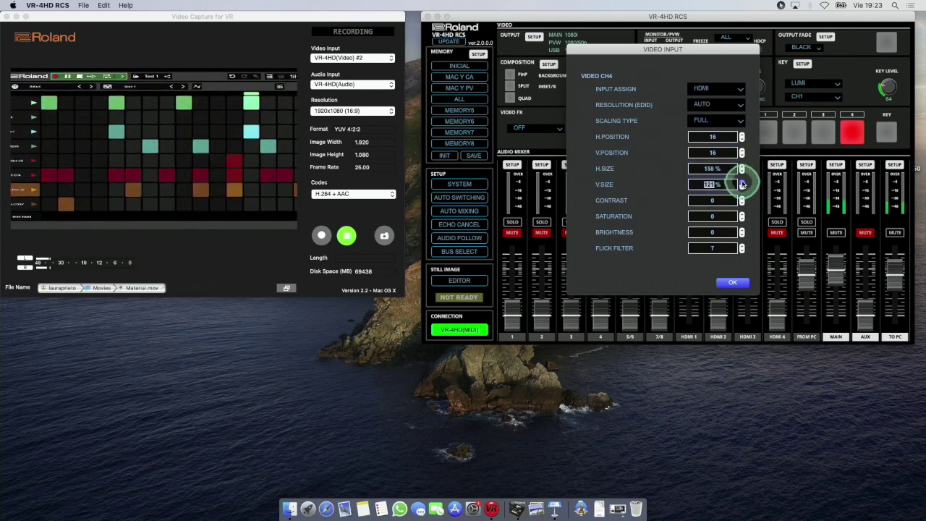
{"action": "left_click", "coordinate": [741, 183]}
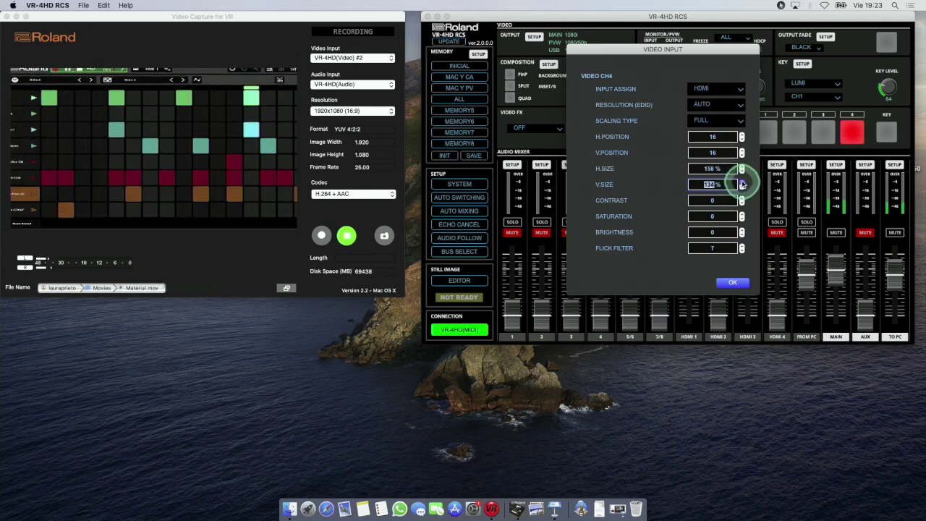
{"action": "left_click", "coordinate": [742, 184]}
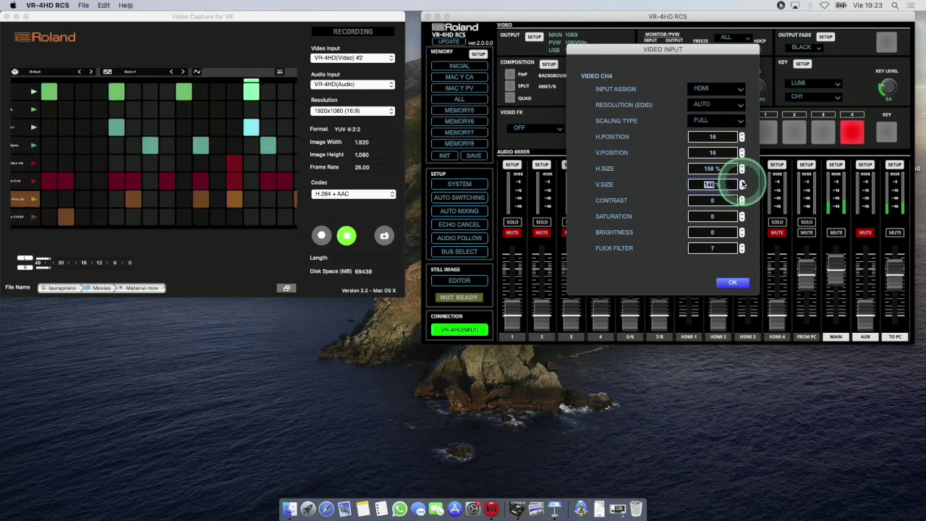
Set channel 4's V.SIZE and H.SIZE to 100 % and accept the video input settings.
{"action": "left_click", "coordinate": [741, 184]}
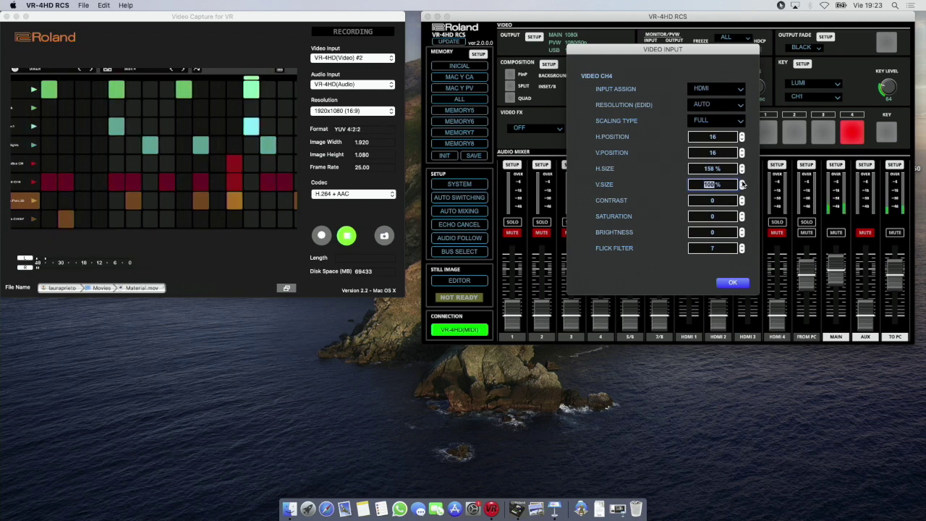
{"action": "left_click", "coordinate": [710, 170]}
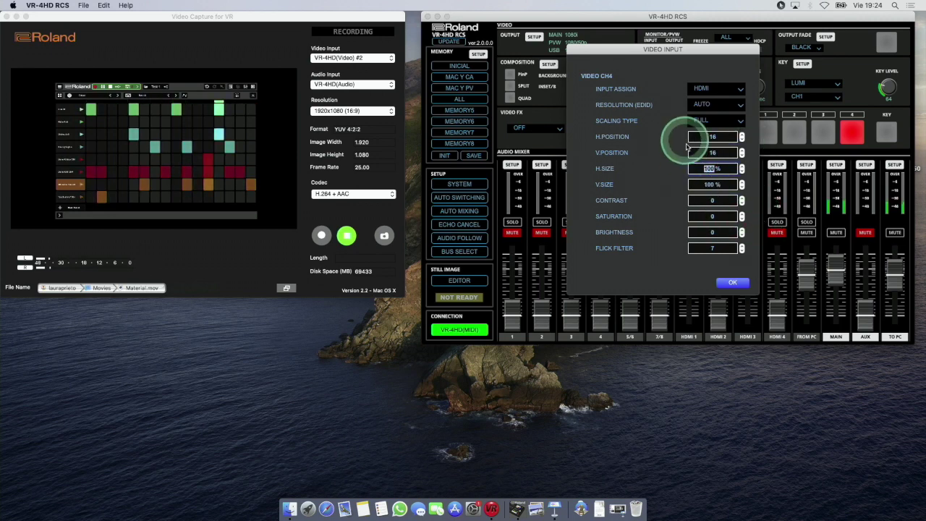
{"action": "left_click", "coordinate": [732, 282]}
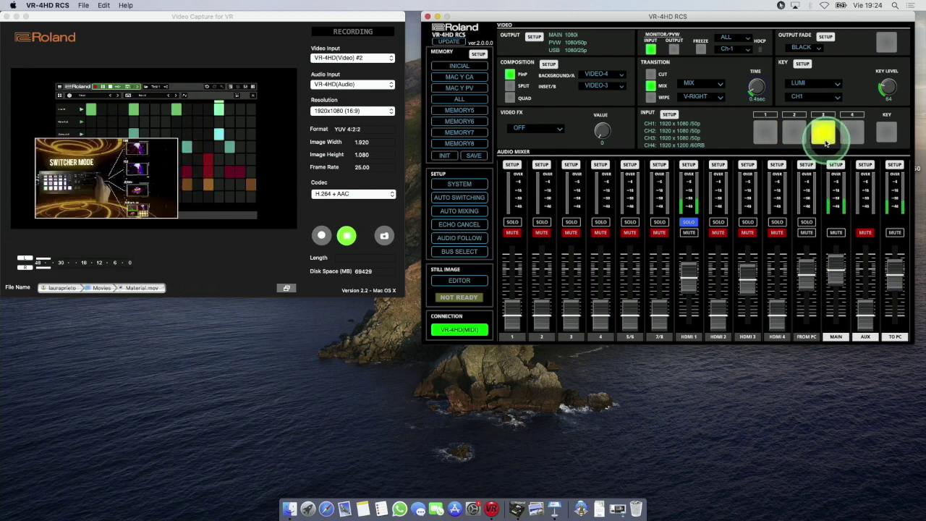
Use channel 1 as the PinP inset source and open the composition settings.
{"action": "left_click", "coordinate": [769, 134]}
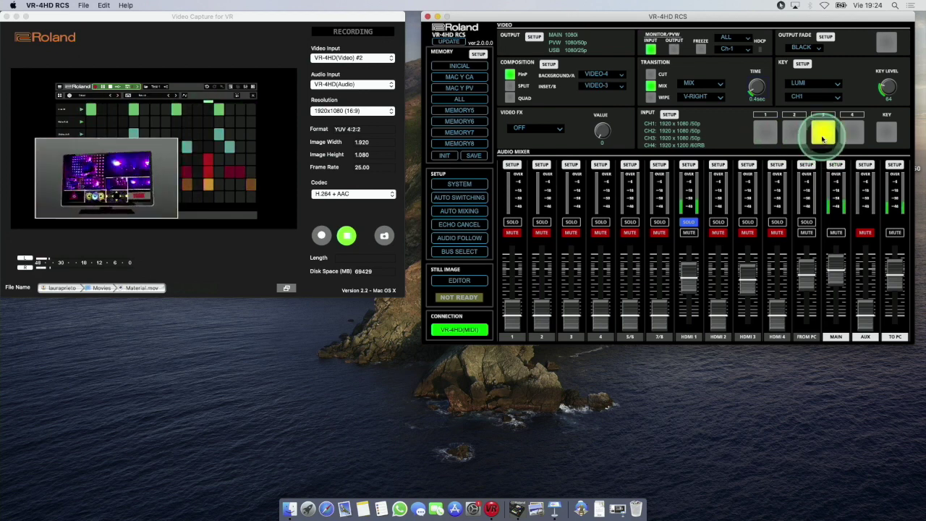
{"action": "left_click", "coordinate": [551, 65]}
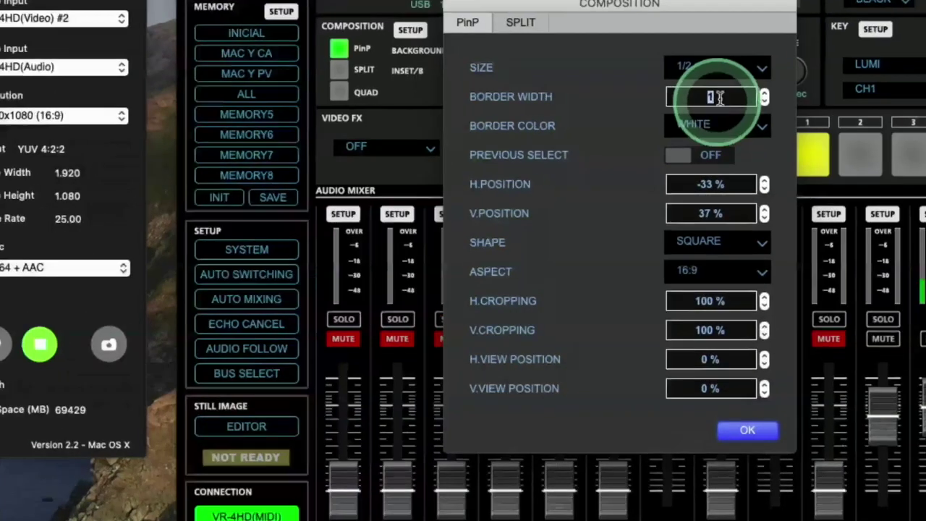
Try the 1/4 size for the PinP inset and set it back to 1/2.
{"action": "left_click", "coordinate": [738, 88]}
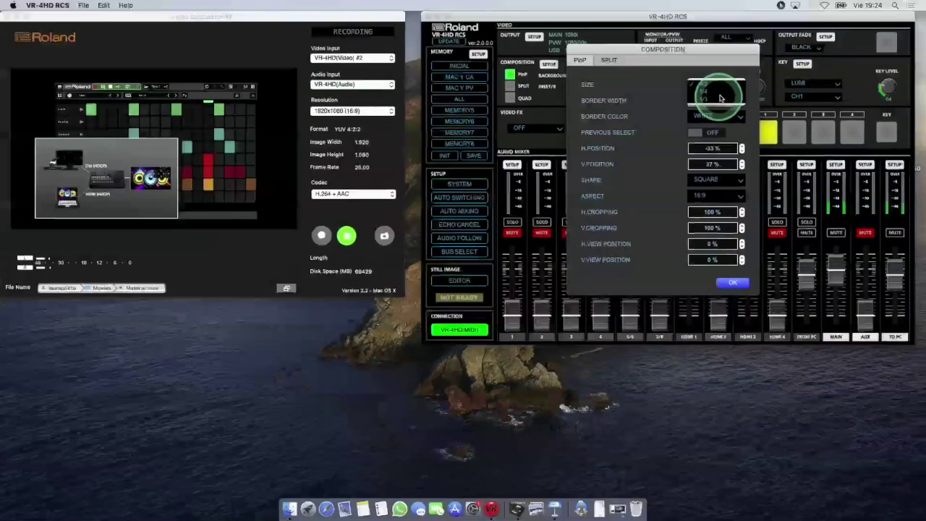
{"action": "left_click", "coordinate": [711, 90]}
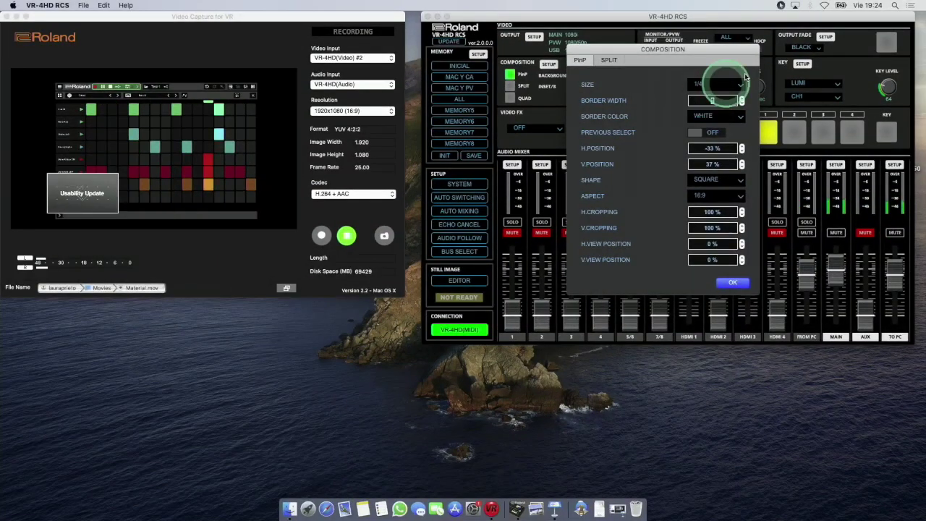
{"action": "left_click", "coordinate": [708, 92]}
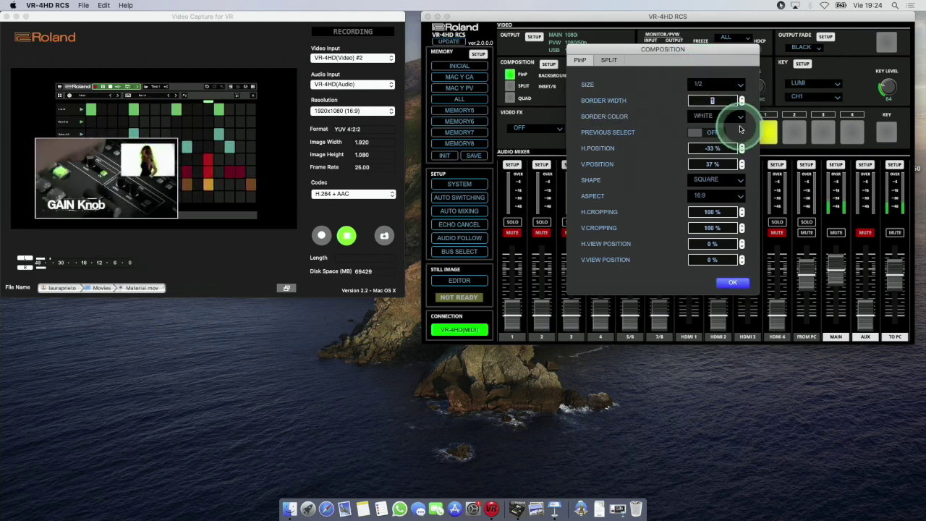
Try the HEART shape on the PinP inset and return it to SQUARE.
{"action": "left_click", "coordinate": [732, 180]}
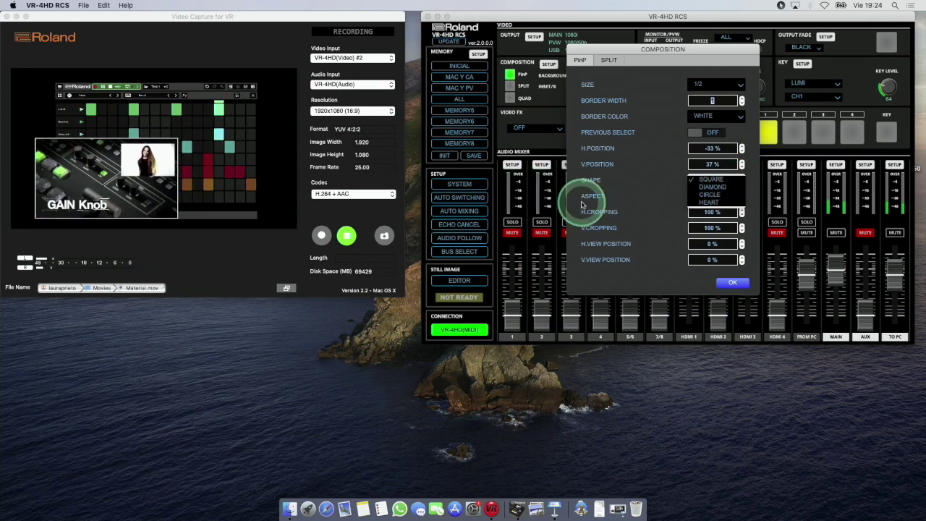
{"action": "left_click", "coordinate": [709, 203]}
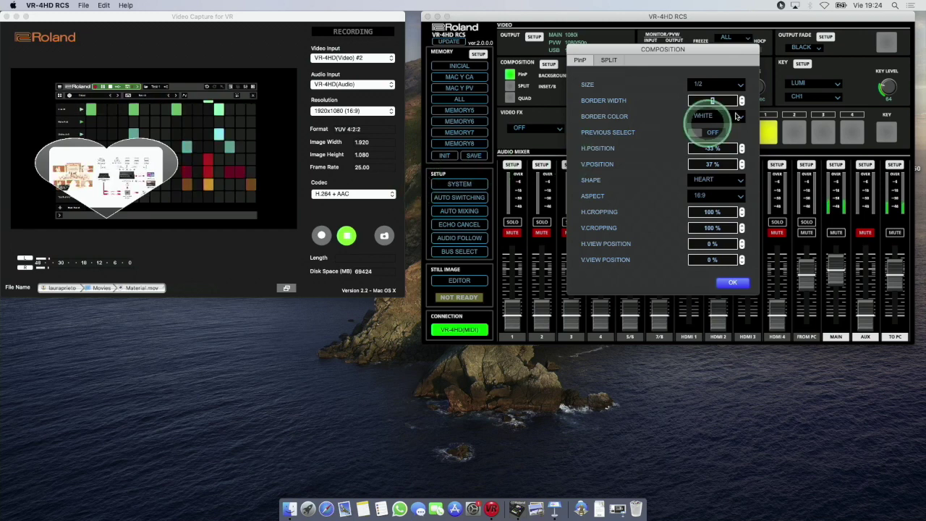
{"action": "left_click", "coordinate": [732, 178]}
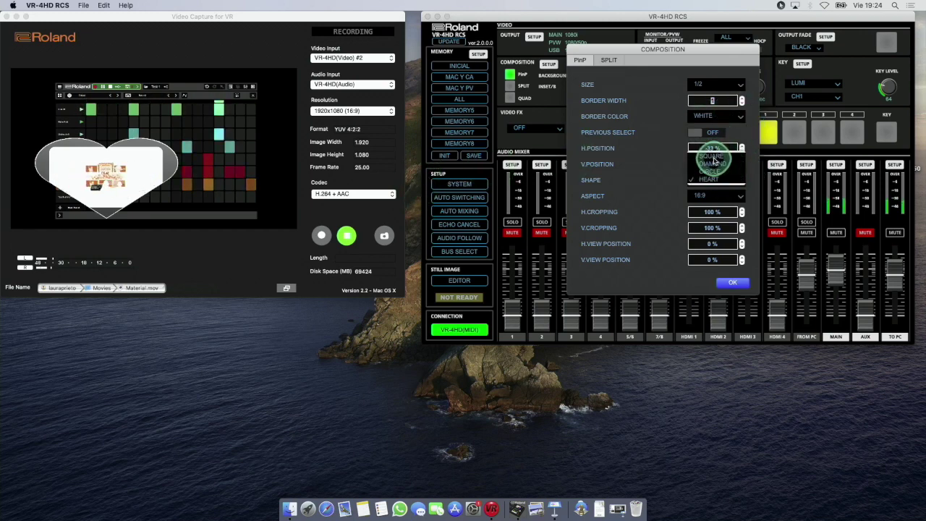
{"action": "left_click", "coordinate": [712, 155]}
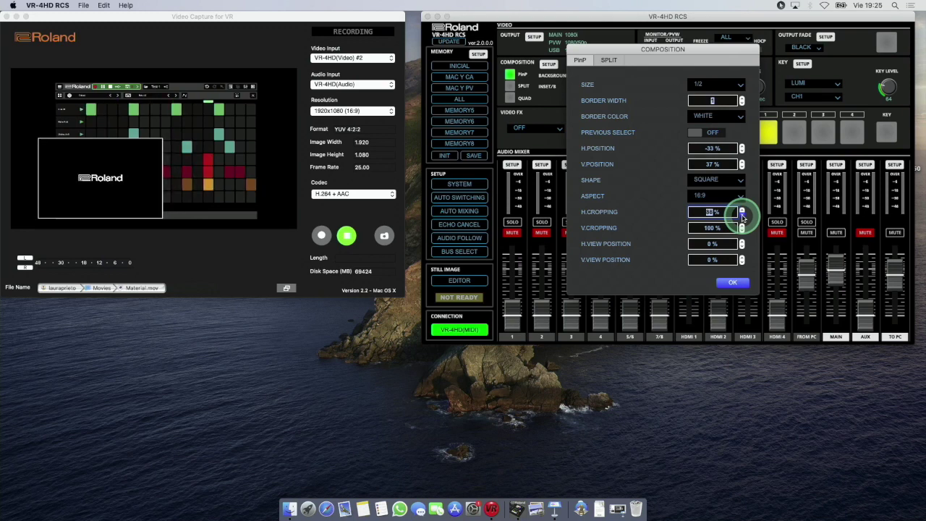
Crop the PinP inset horizontally to 61 % and accept the composition settings.
{"action": "left_click", "coordinate": [741, 217]}
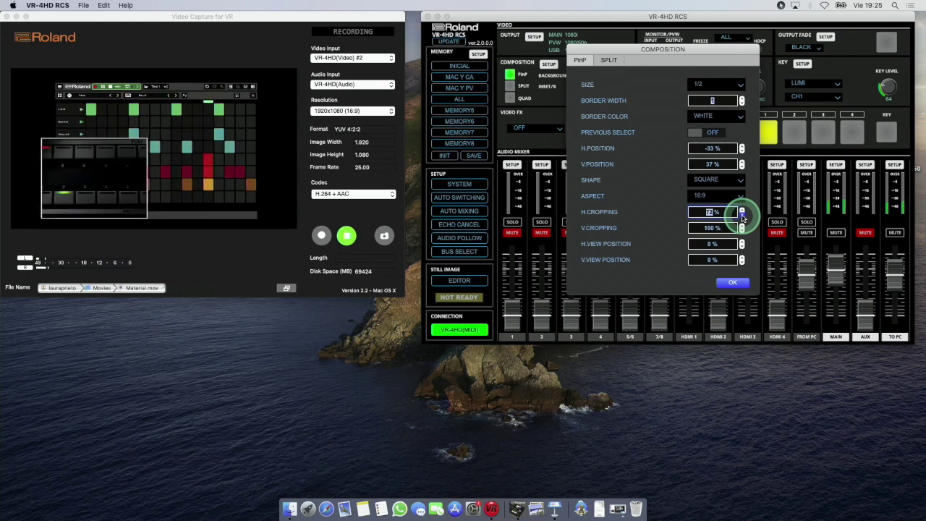
{"action": "left_click", "coordinate": [741, 216]}
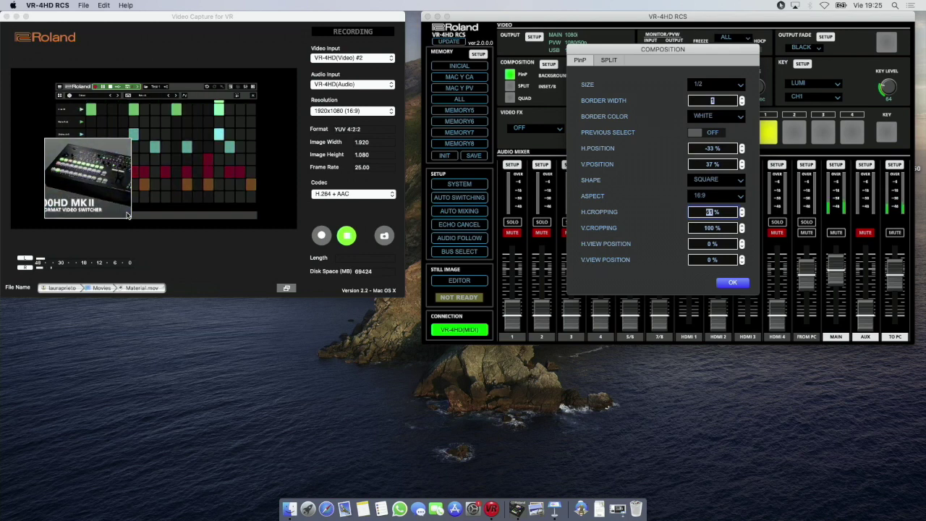
{"action": "left_click", "coordinate": [733, 282]}
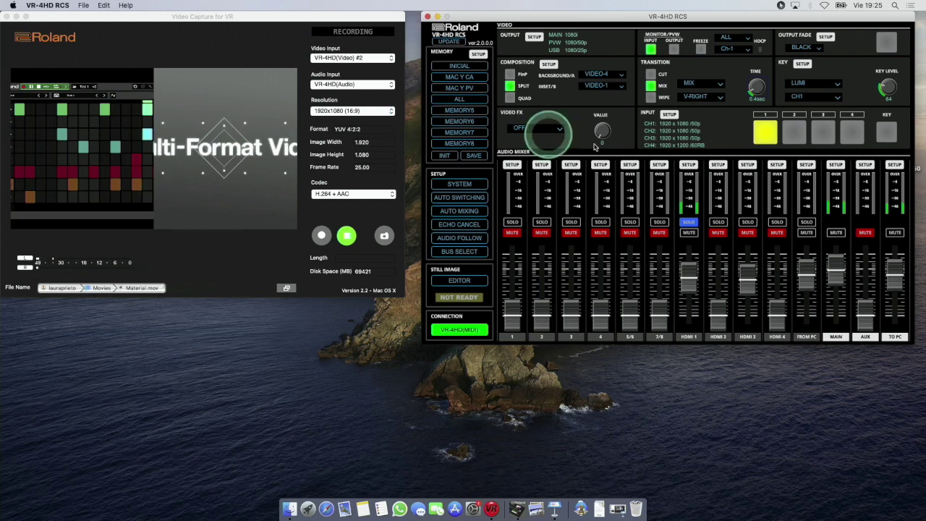
Alternate the second half of the SPLIT composition between channels 3 and 1, ending on channel 1.
{"action": "left_click", "coordinate": [823, 132]}
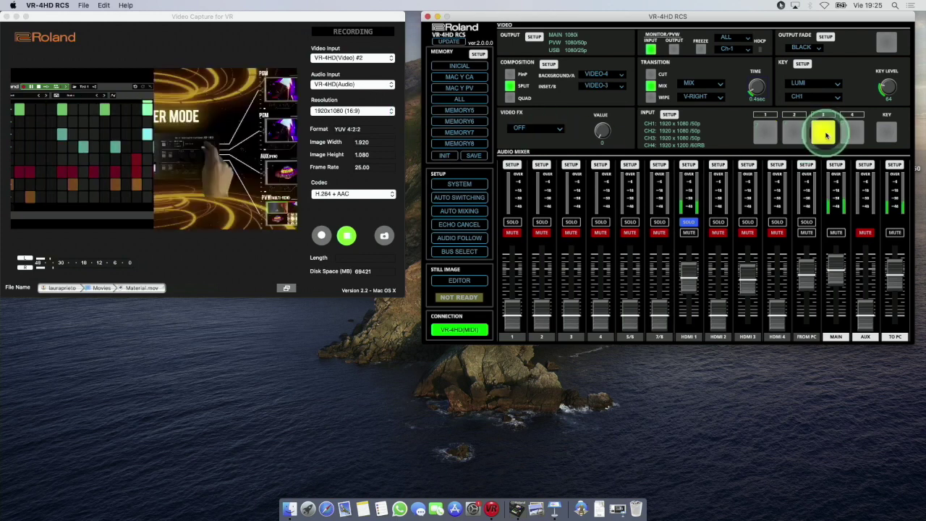
{"action": "left_click", "coordinate": [779, 135]}
{"action": "left_click", "coordinate": [823, 132]}
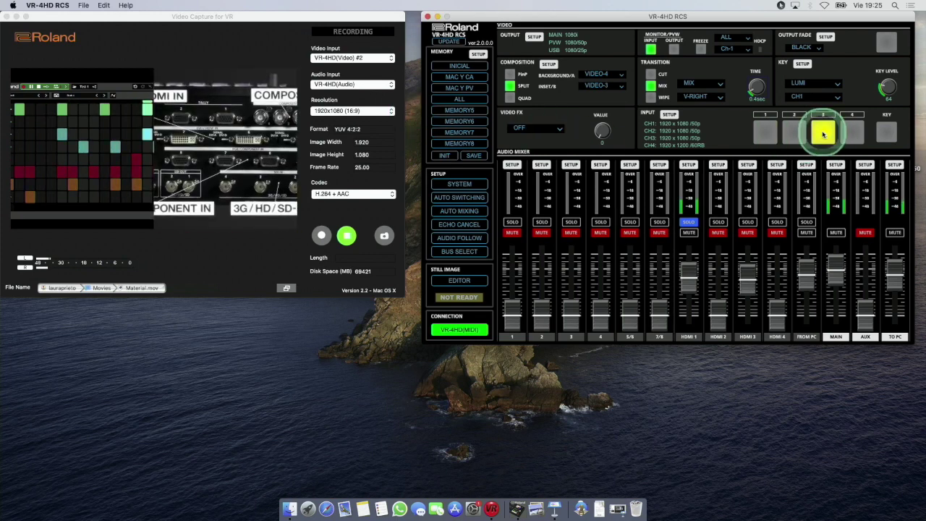
{"action": "left_click", "coordinate": [773, 135]}
{"action": "left_click", "coordinate": [823, 132]}
{"action": "left_click", "coordinate": [771, 131]}
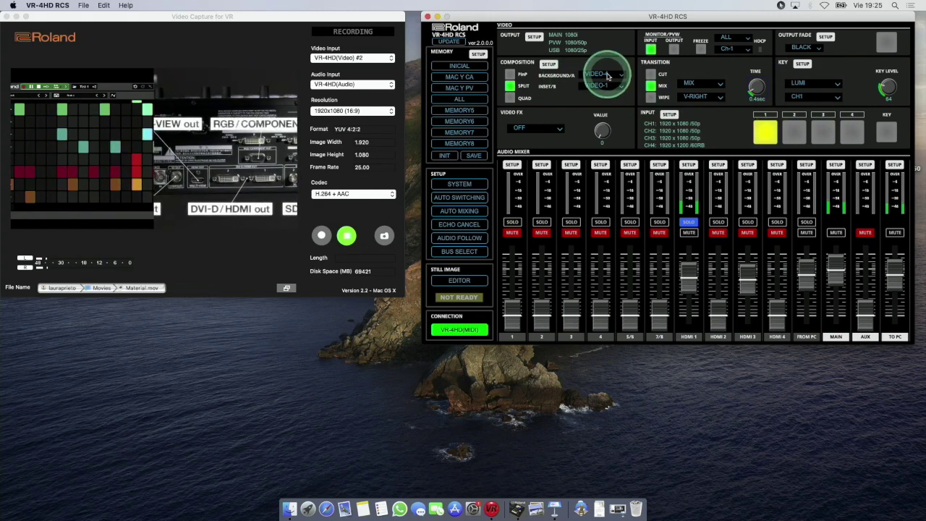
Cycle the split's BACKGROUND/A source through VIDEO-1, VIDEO-2 and VIDEO-3, leaving it on VIDEO-1.
{"action": "left_click_drag", "start_coordinate": [608, 75], "coordinate": [602, 56]}
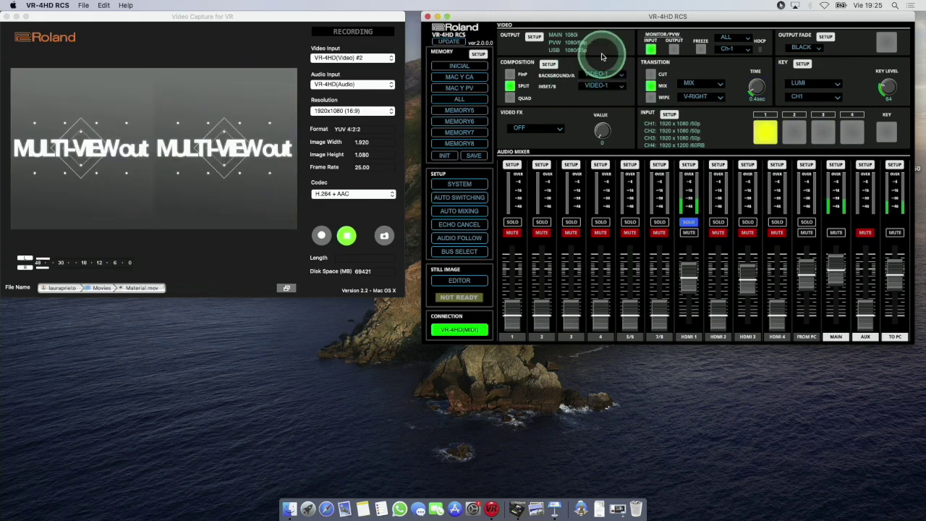
{"action": "left_click", "coordinate": [601, 74]}
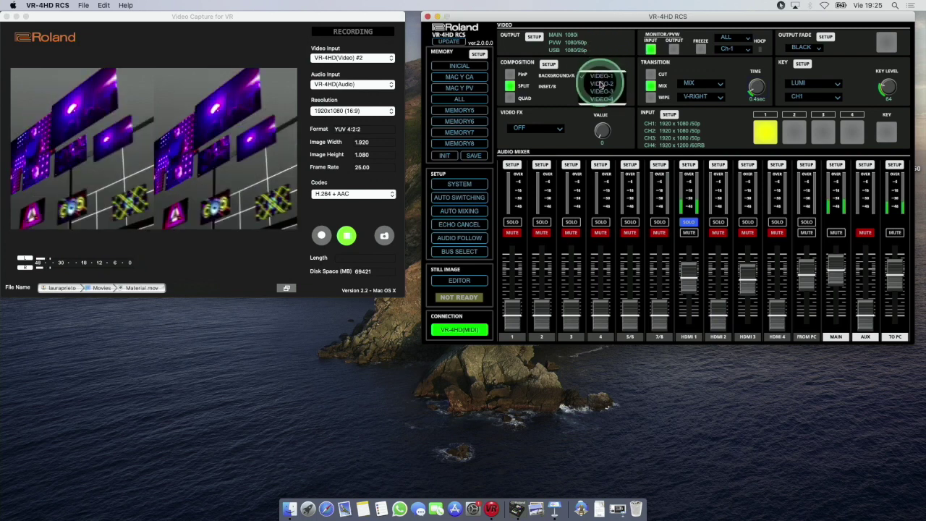
{"action": "left_click", "coordinate": [599, 76]}
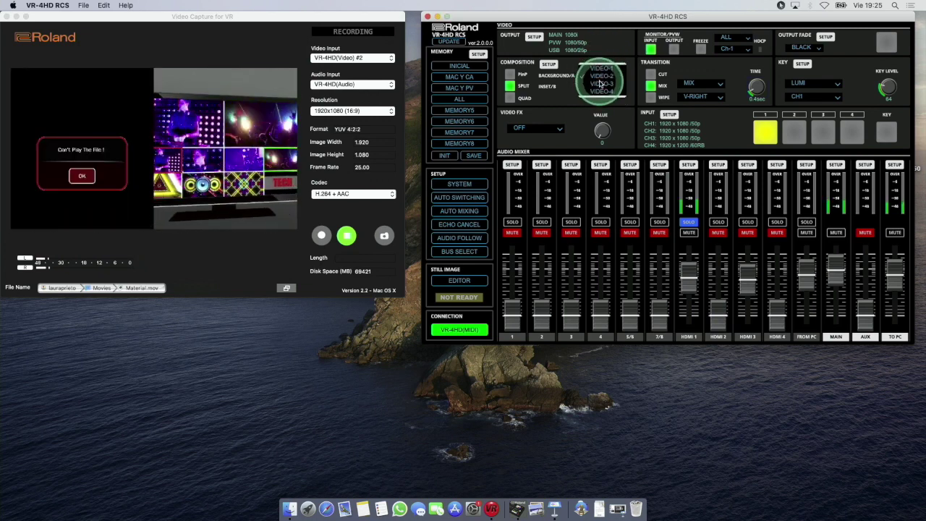
{"action": "left_click", "coordinate": [599, 84]}
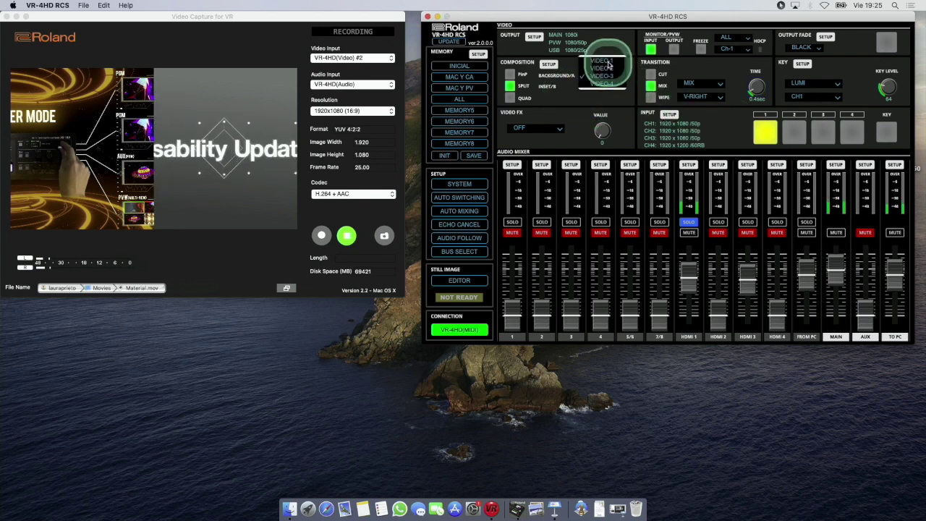
{"action": "left_click", "coordinate": [609, 65]}
Set the split's INSET/B source to VIDEO-4 and switch the composition to QUAD.
{"action": "left_click", "coordinate": [605, 87]}
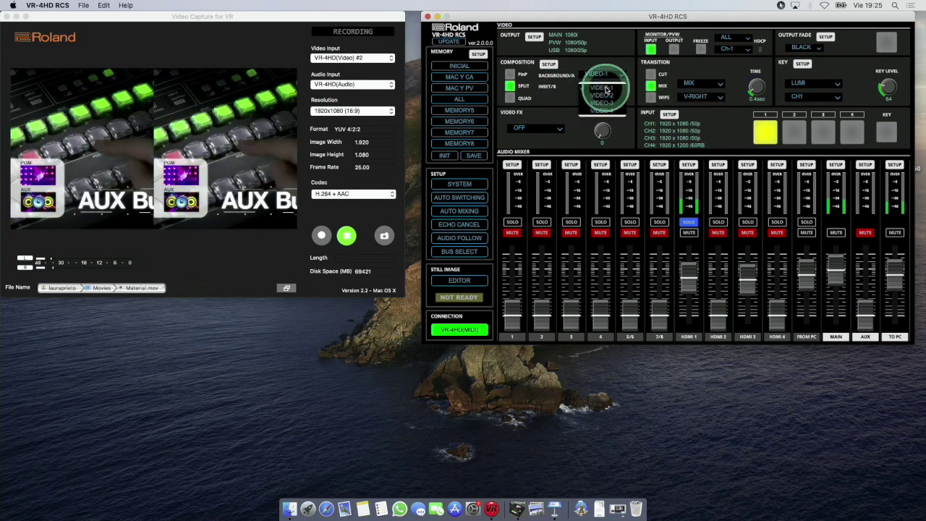
{"action": "left_click", "coordinate": [600, 110]}
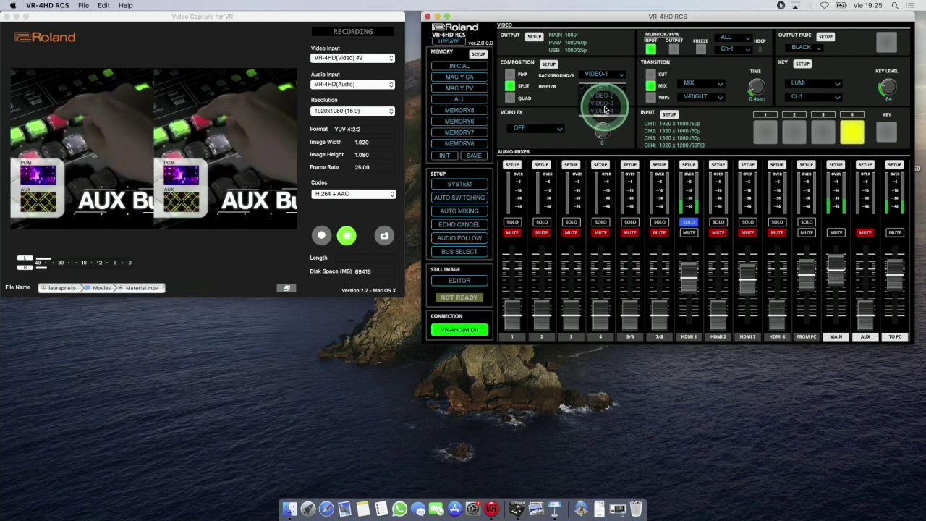
{"action": "left_click", "coordinate": [510, 98]}
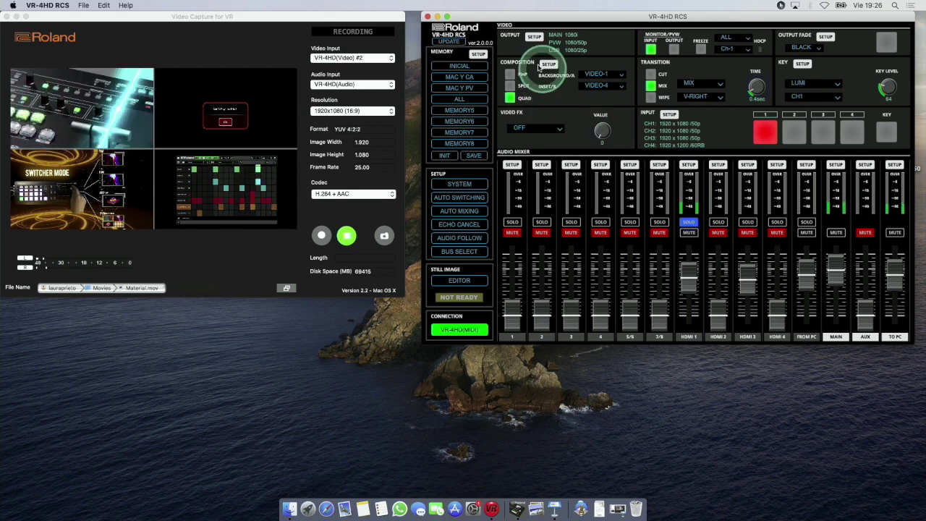
Turn off the QUAD composition and switch the output to input channel 4.
{"action": "left_click", "coordinate": [510, 100]}
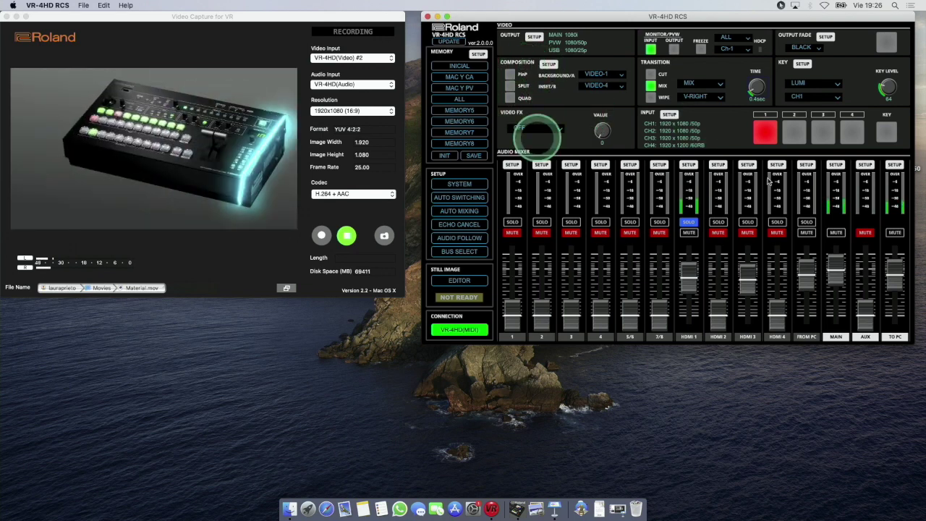
{"action": "left_click", "coordinate": [851, 131]}
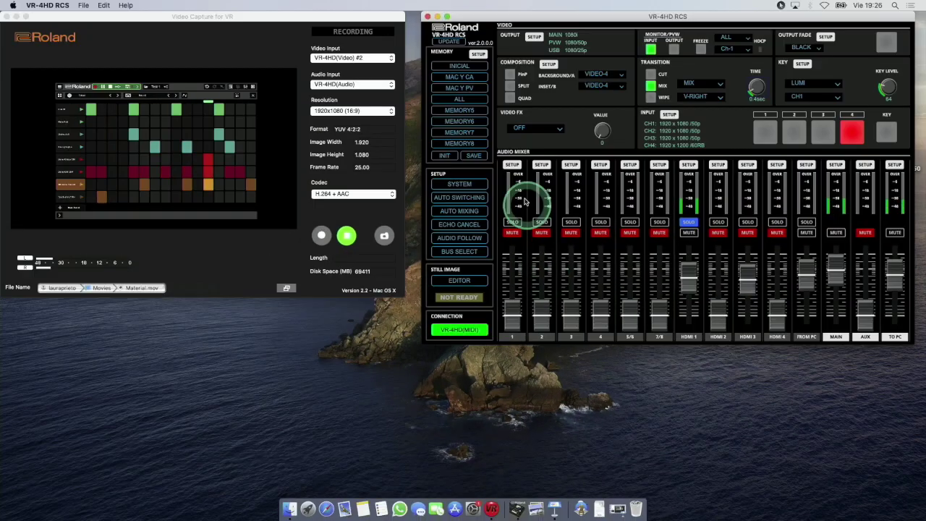
Review the audio channel 1 settings, including its parameters, EQ and gate/compressor, and close them.
{"action": "left_click", "coordinate": [512, 165]}
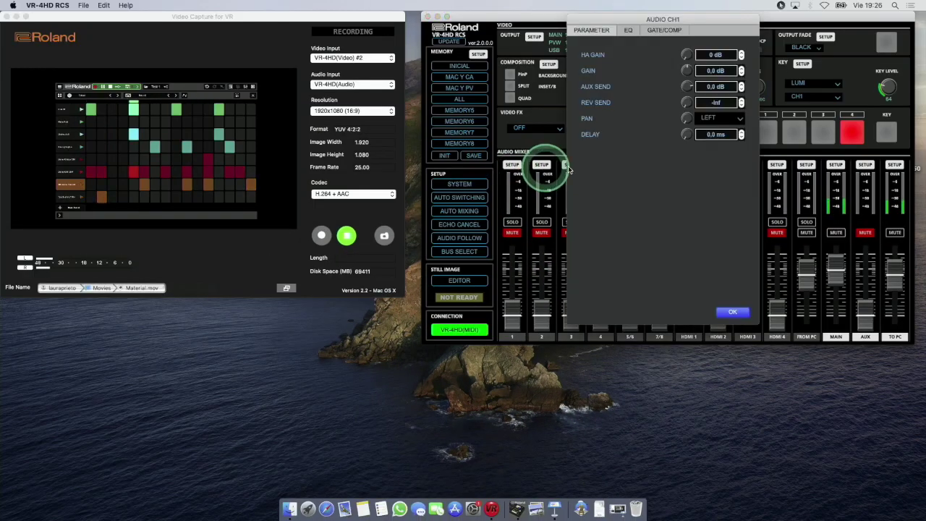
{"action": "left_click", "coordinate": [628, 33]}
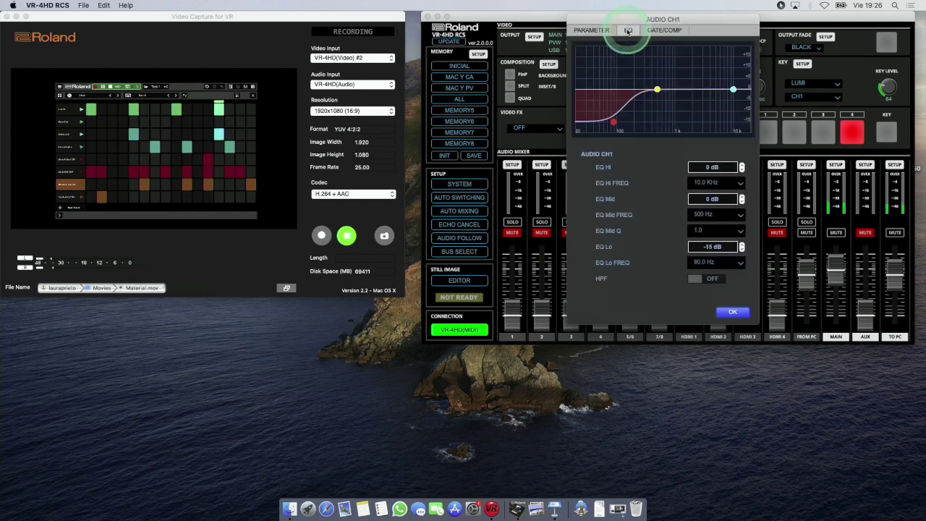
{"action": "left_click", "coordinate": [662, 30]}
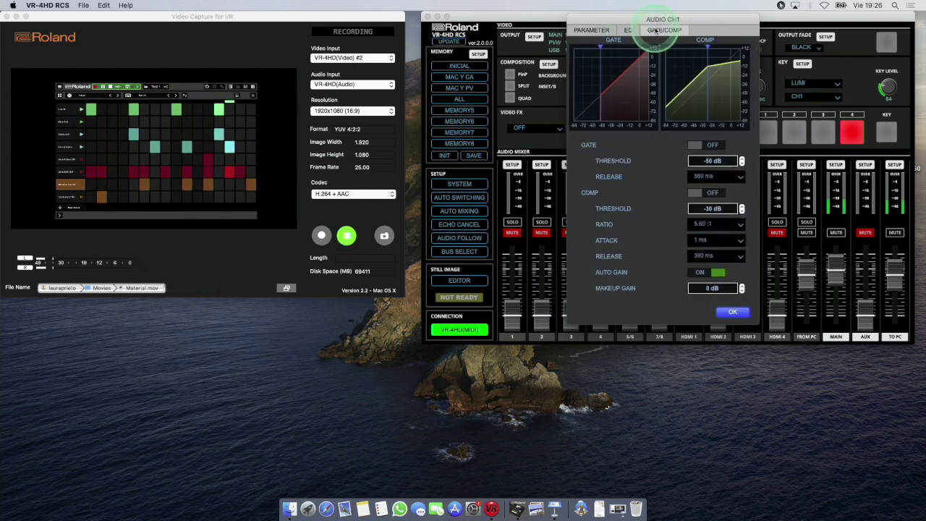
{"action": "left_click", "coordinate": [729, 312]}
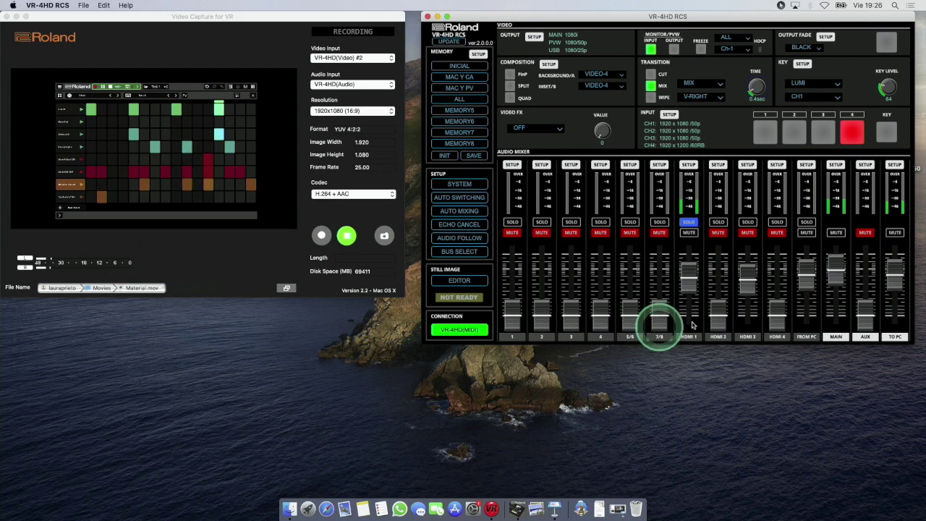
Review the HDMI 1 audio channel's parameters and EQ, and close its settings.
{"action": "left_click", "coordinate": [689, 165]}
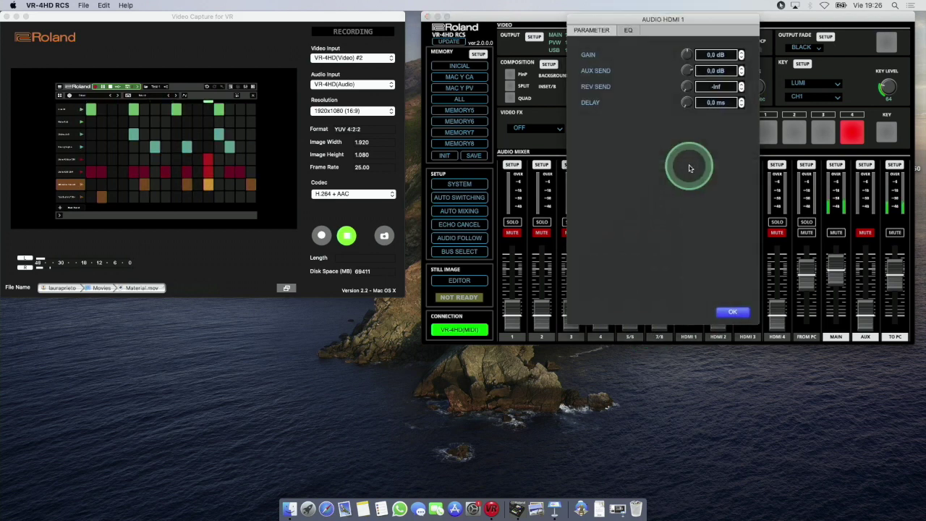
{"action": "left_click", "coordinate": [627, 29]}
{"action": "left_click", "coordinate": [601, 30]}
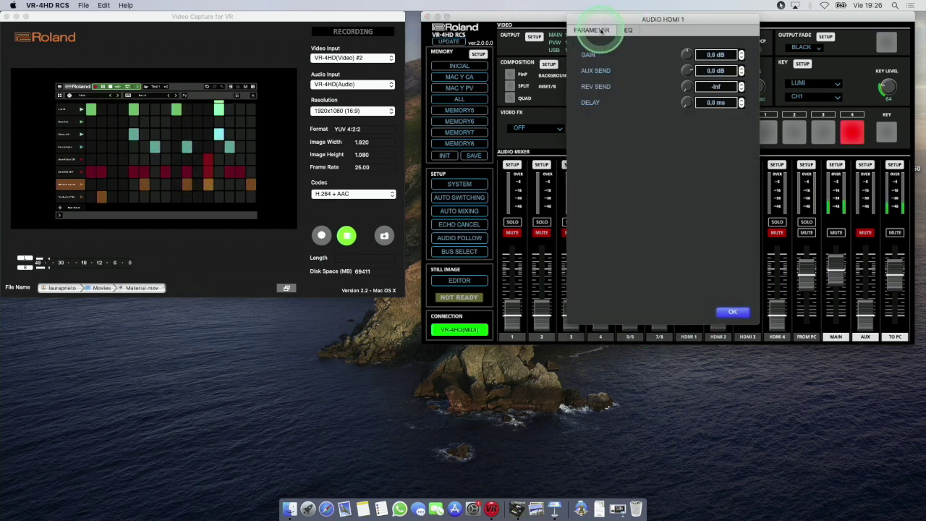
{"action": "left_click", "coordinate": [728, 312]}
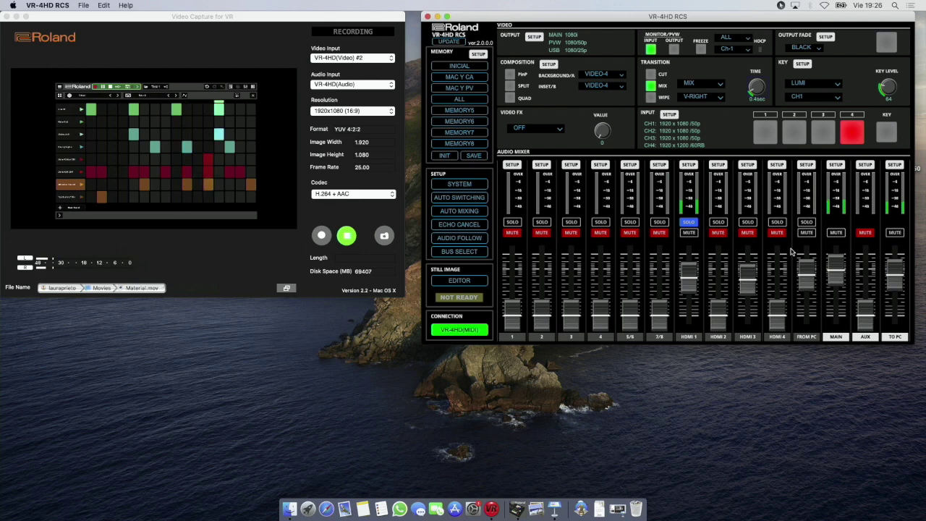
{"action": "left_click", "coordinate": [797, 291]}
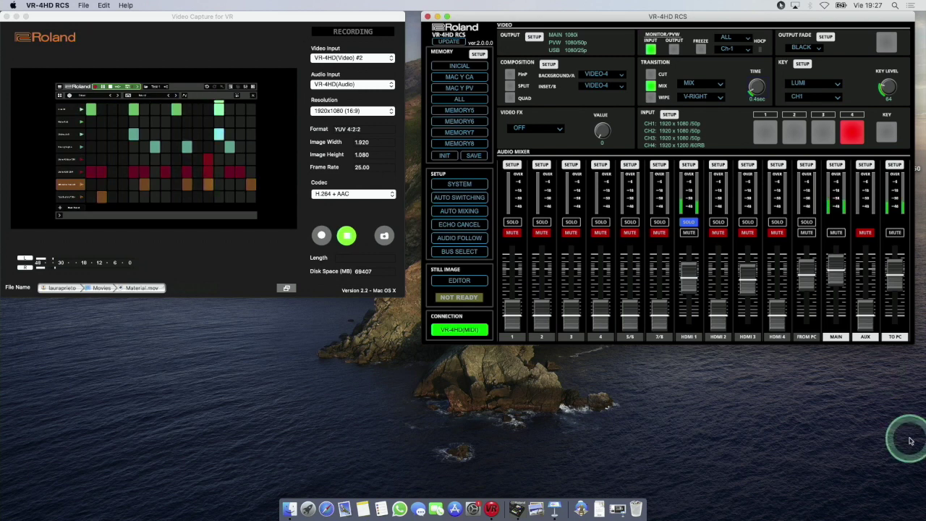
Switch to Finder and open the VR Cables presentation from the recent files in Keynote.
{"action": "left_click", "coordinate": [289, 508]}
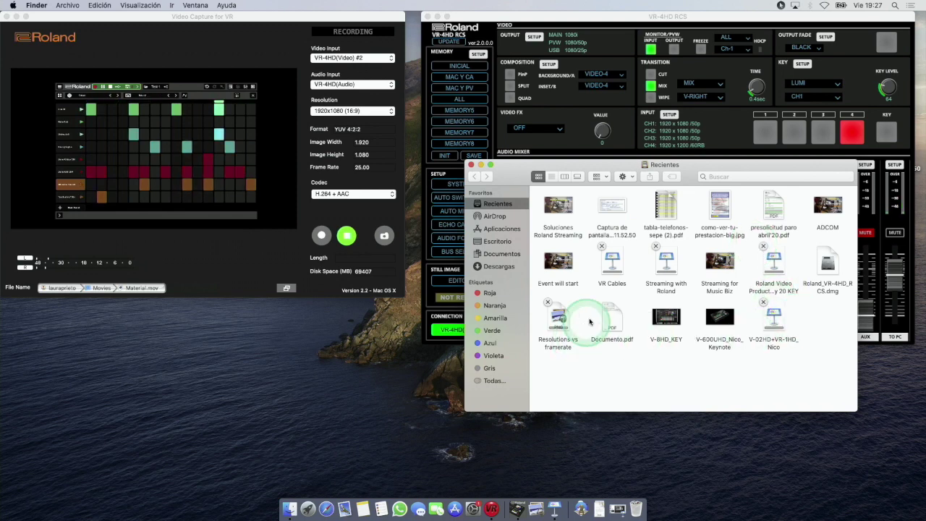
{"action": "double_click", "coordinate": [612, 262]}
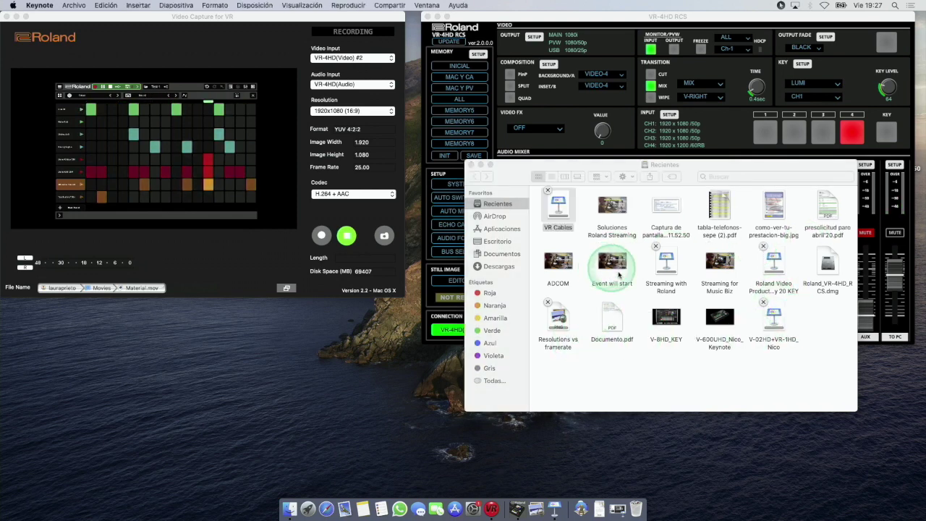